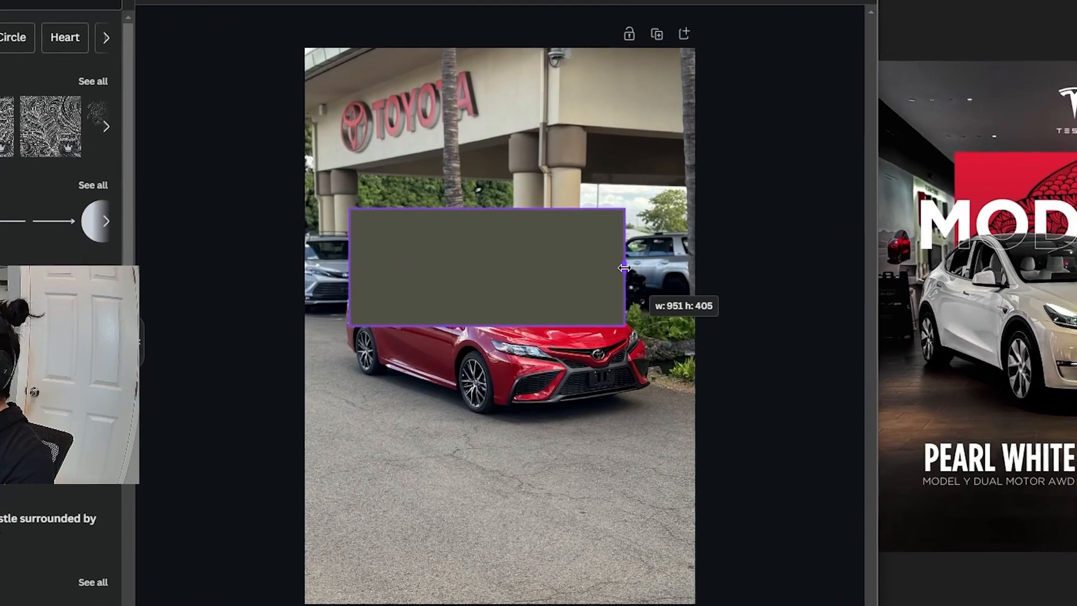
Extend the olive rectangle's upper edge upward and move its layer beneath the car cutout.
left_click_drag(487, 208, 499, 162)
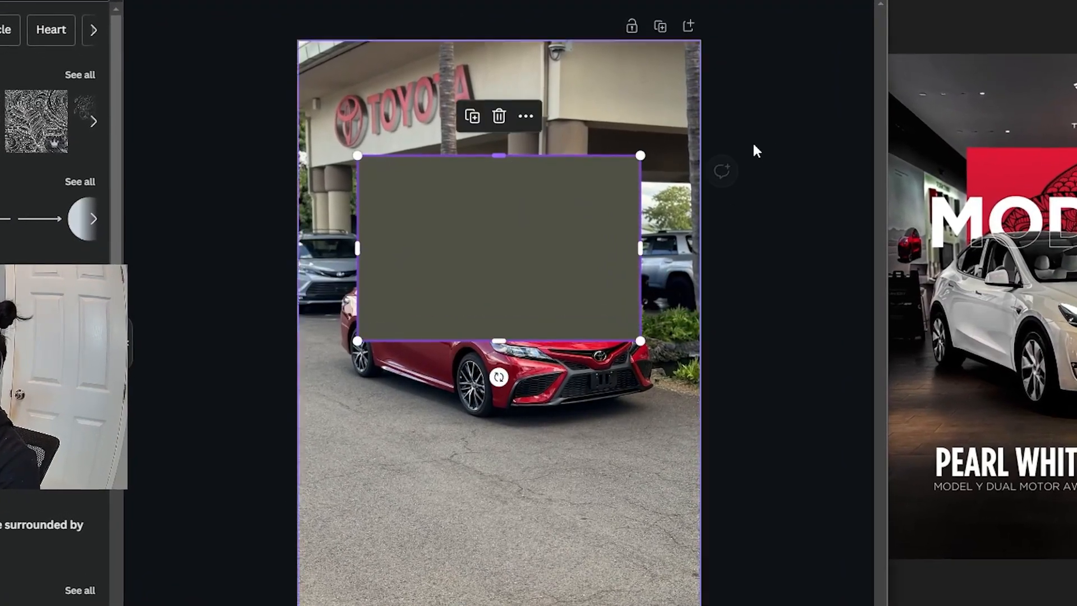
right_click(437, 208)
mouse_move(569, 387)
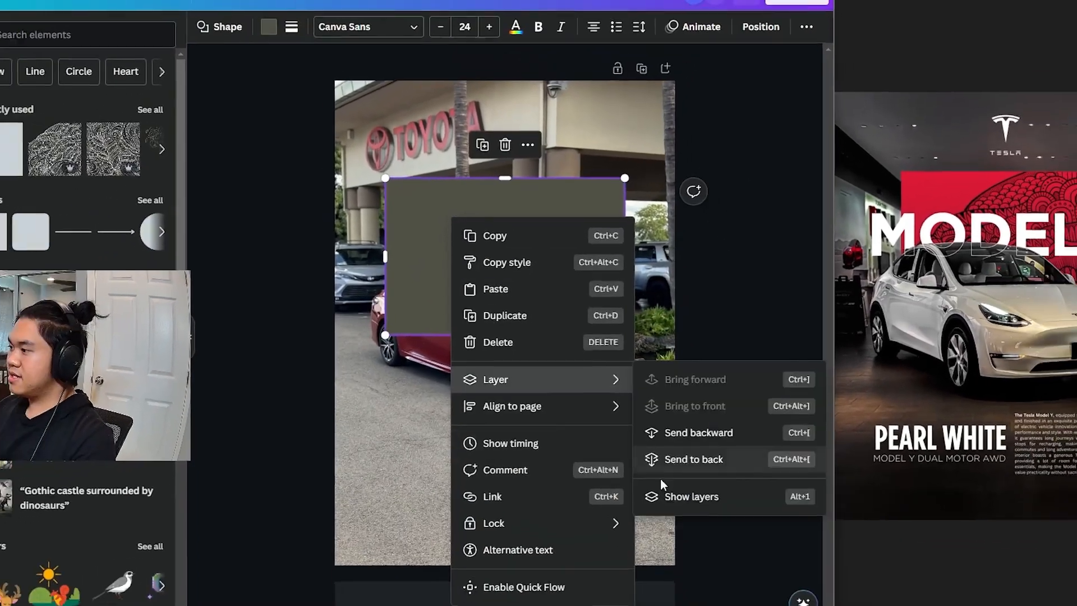
left_click(663, 489)
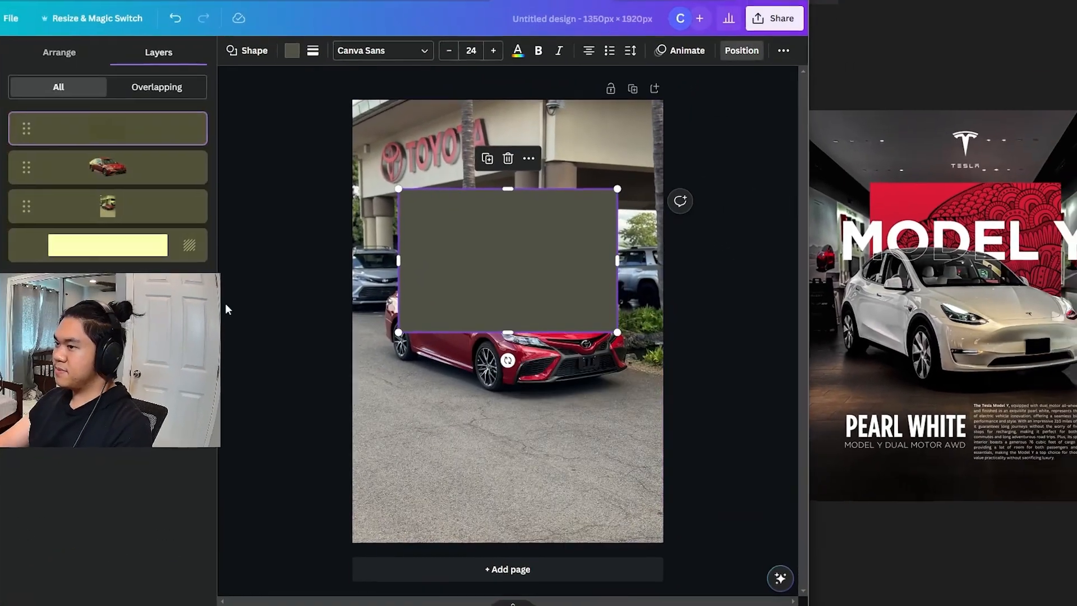
left_click_drag(0, 112, 0, 177)
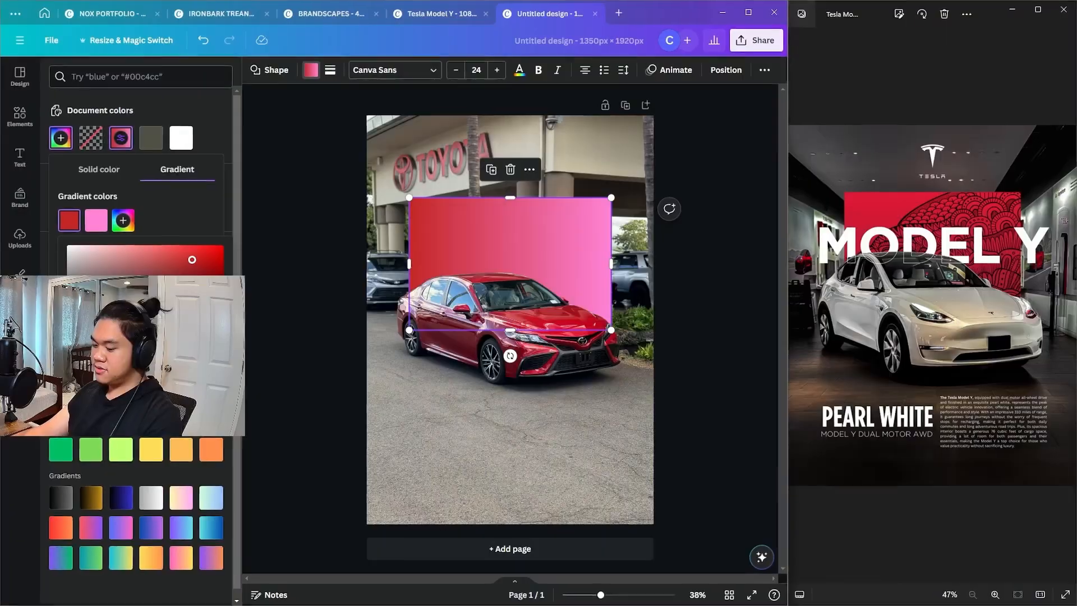
Replace the pink stop of the rectangle's gradient with the copied dark red.
left_click(96, 220)
key("ctrl+v")
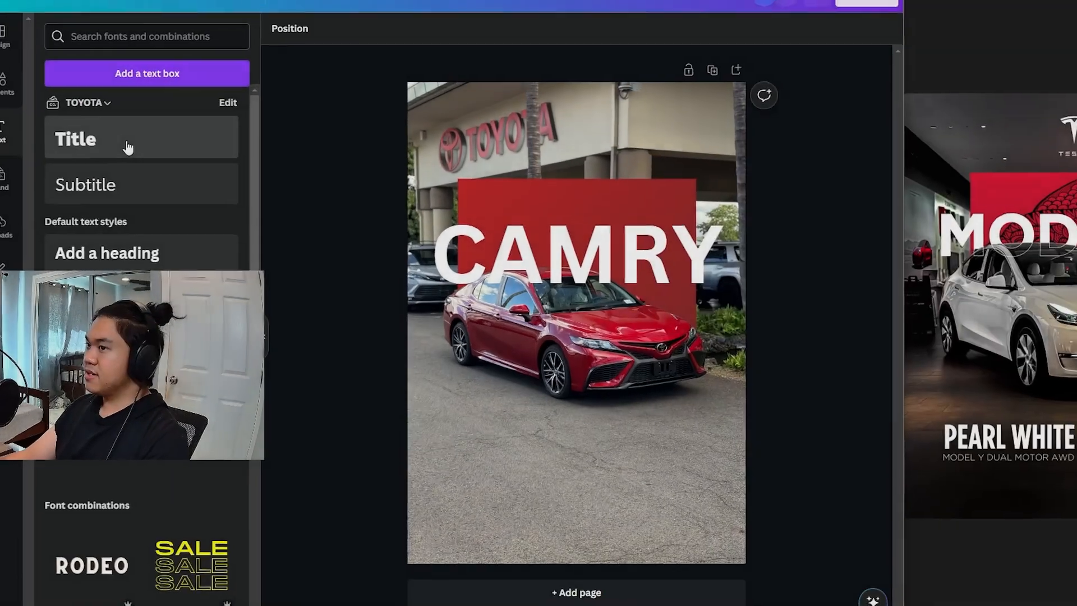
Add a Canva Sans title reading "CHERRY RED" in the lower part of the poster, with a duplicate directly below it.
left_click(130, 169)
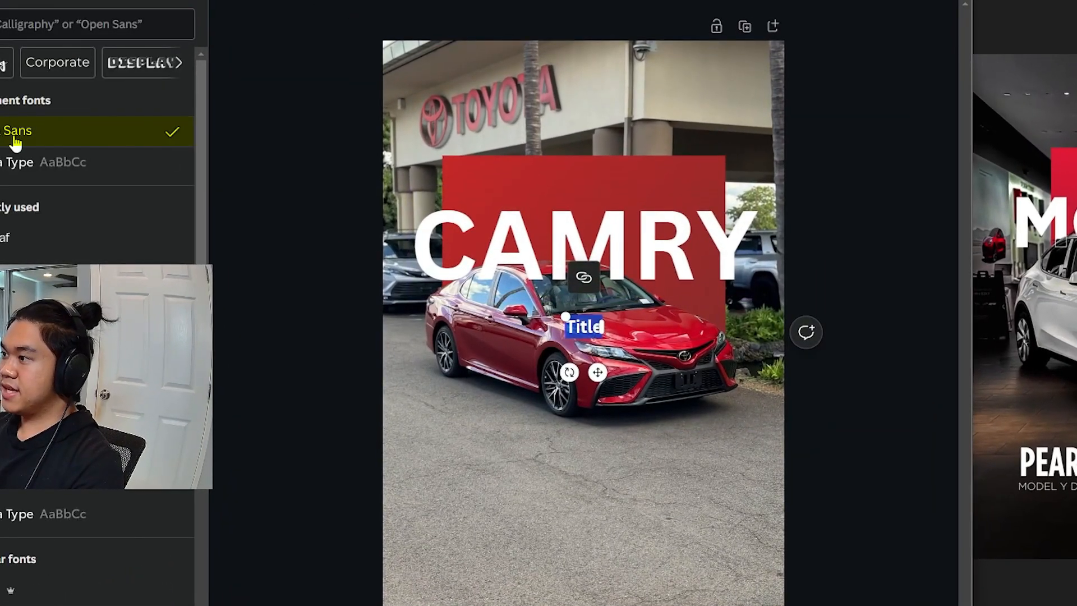
left_click(17, 142)
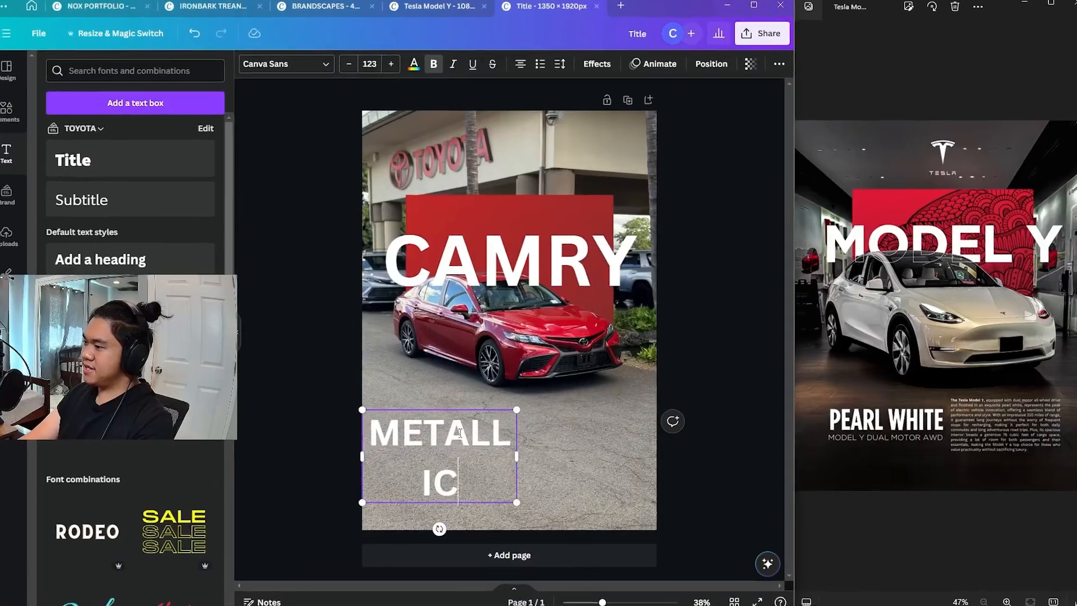
key("BackSpace")
key("BackSpace")
key("BackSpace")
key("BackSpace")
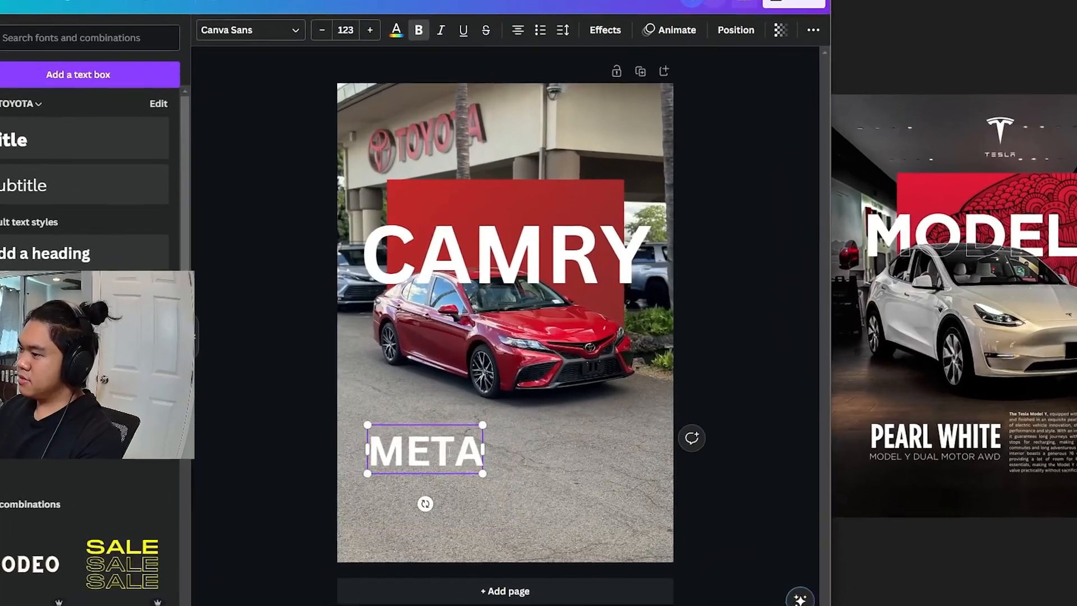
key("BackSpace")
key("BackSpace")
key("BackSpace")
key("BackSpace")
type("CHERRY RED")
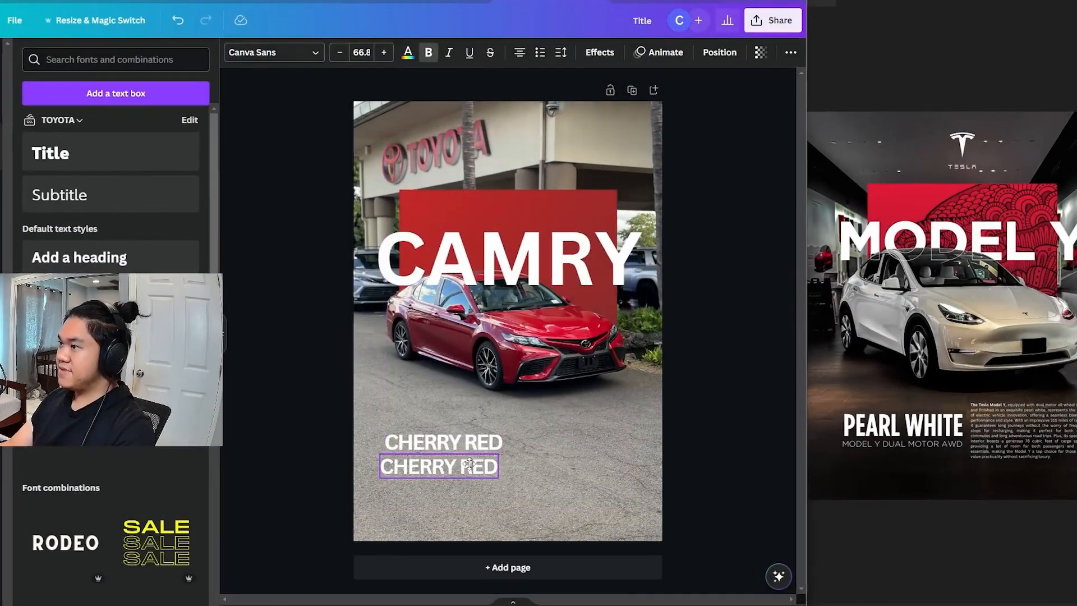
left_click(468, 464)
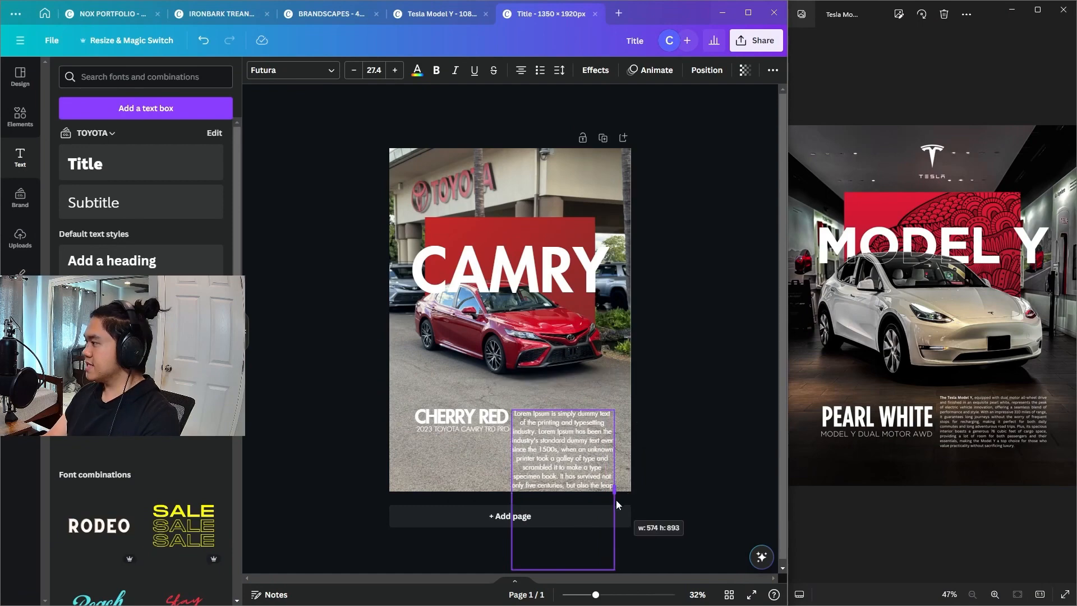
Narrow the Lorem Ipsum paragraph box and reduce its font size so the text fits beside the "CHERRY RED" heading.
left_click_drag(612, 501, 610, 500)
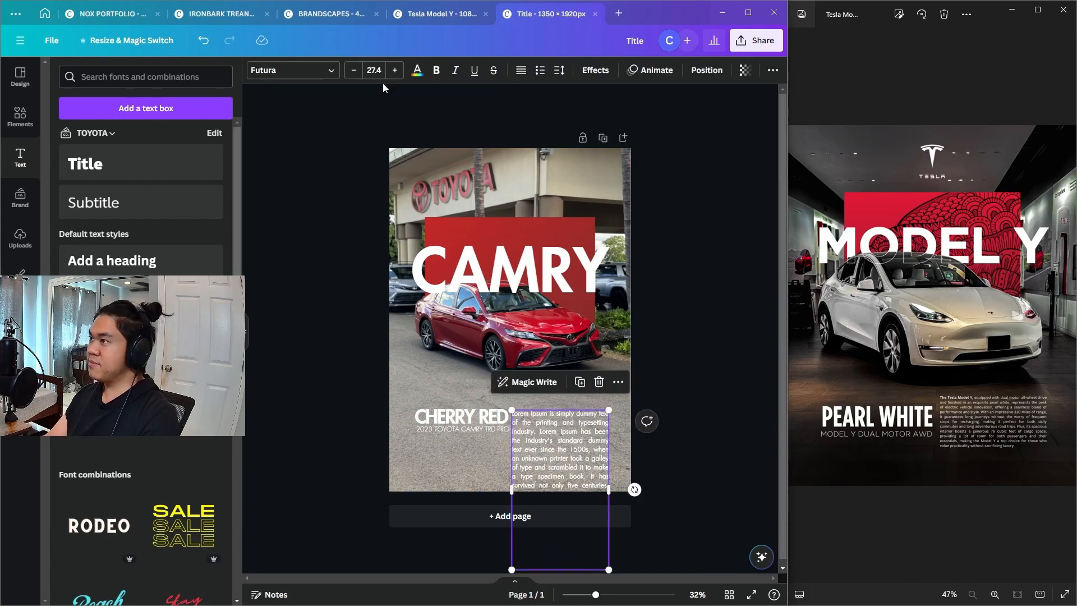
left_click(374, 69)
left_click(373, 142)
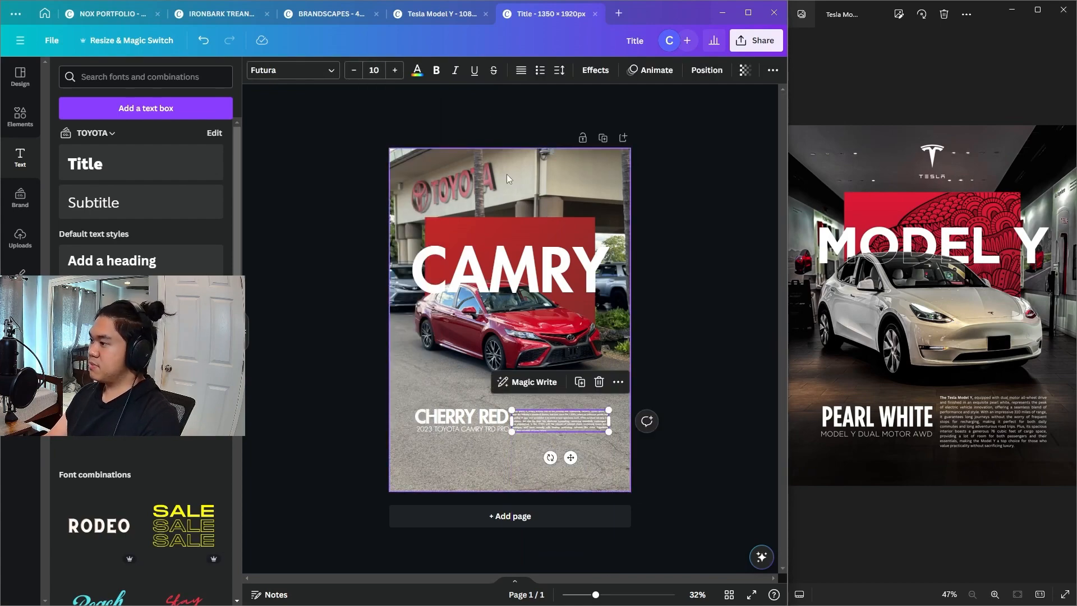
left_click(369, 71)
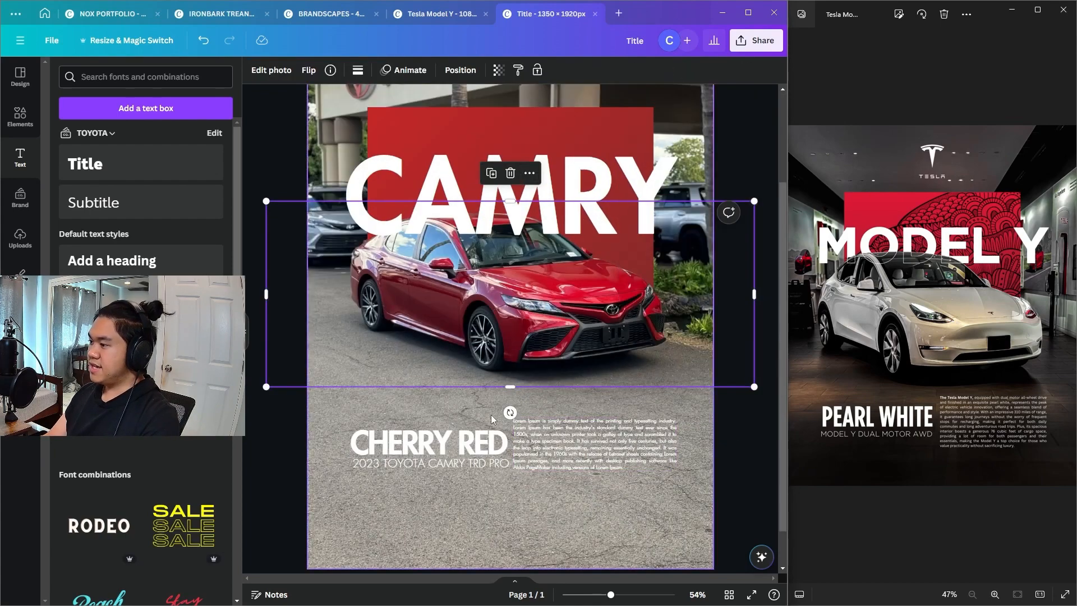
scroll(493, 418, "down", 1)
left_click_drag(534, 439, 534, 439)
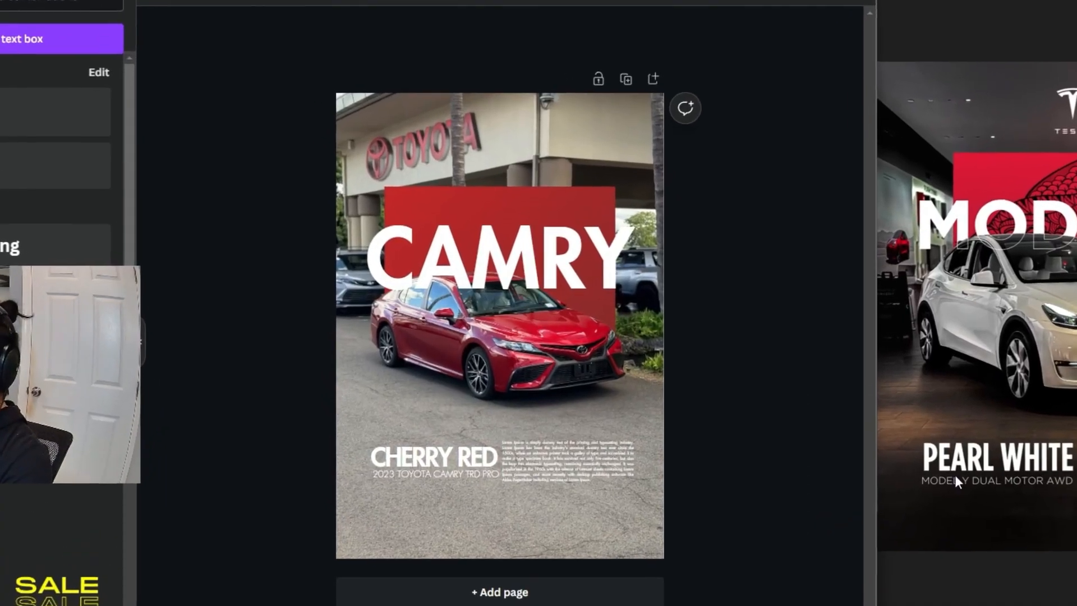
Set the "CHERRY RED" heading in bold Gotham Condensed and resize it to fit above the subtitle and beside the paragraph.
left_click(430, 462)
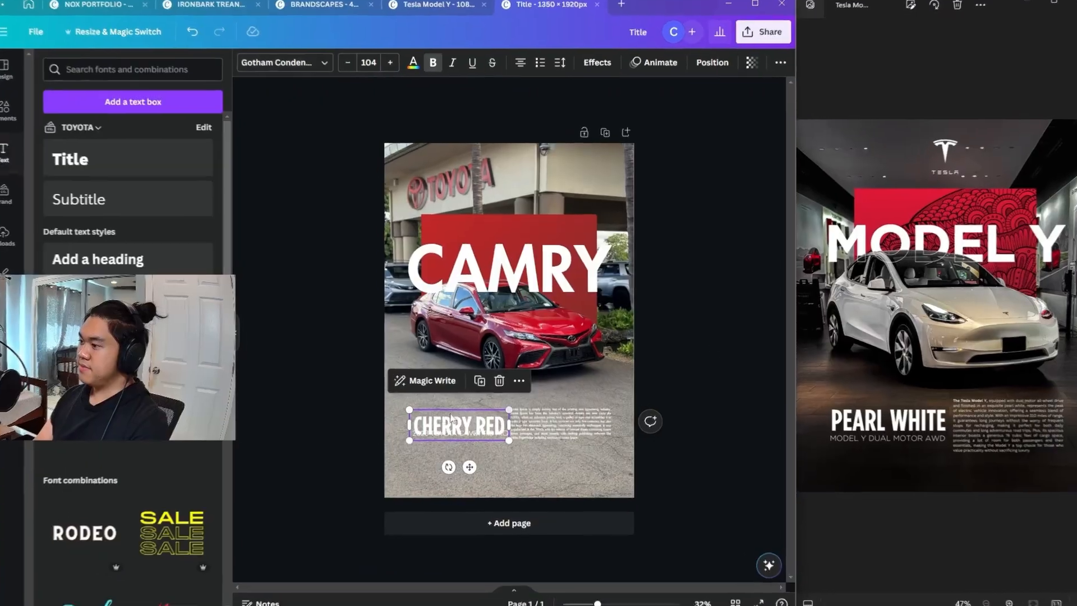
left_click(638, 382)
left_click_drag(498, 422, 496, 415)
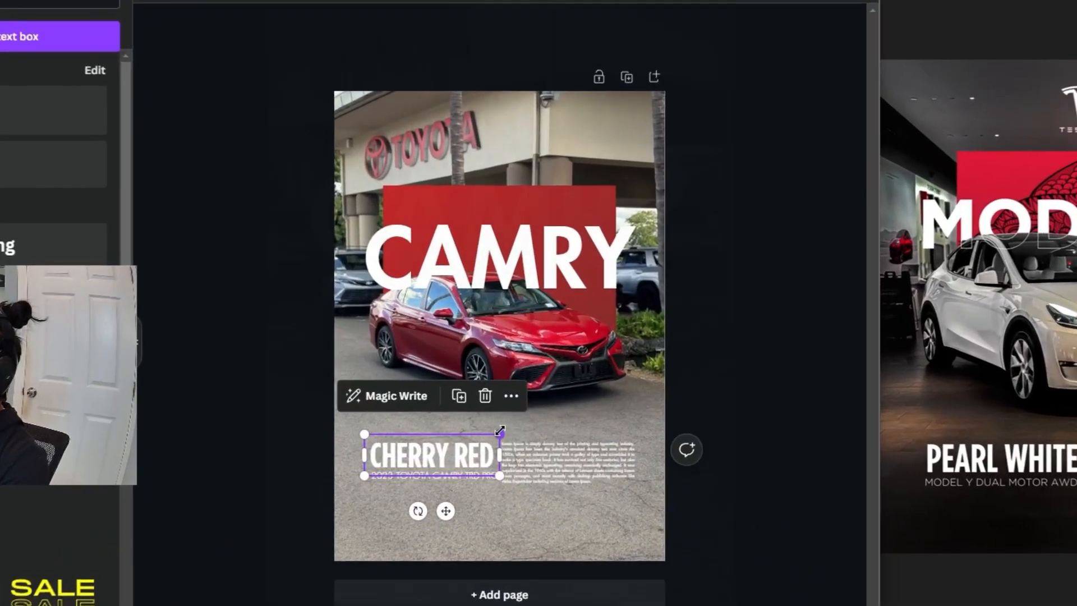
left_click_drag(509, 402, 510, 398)
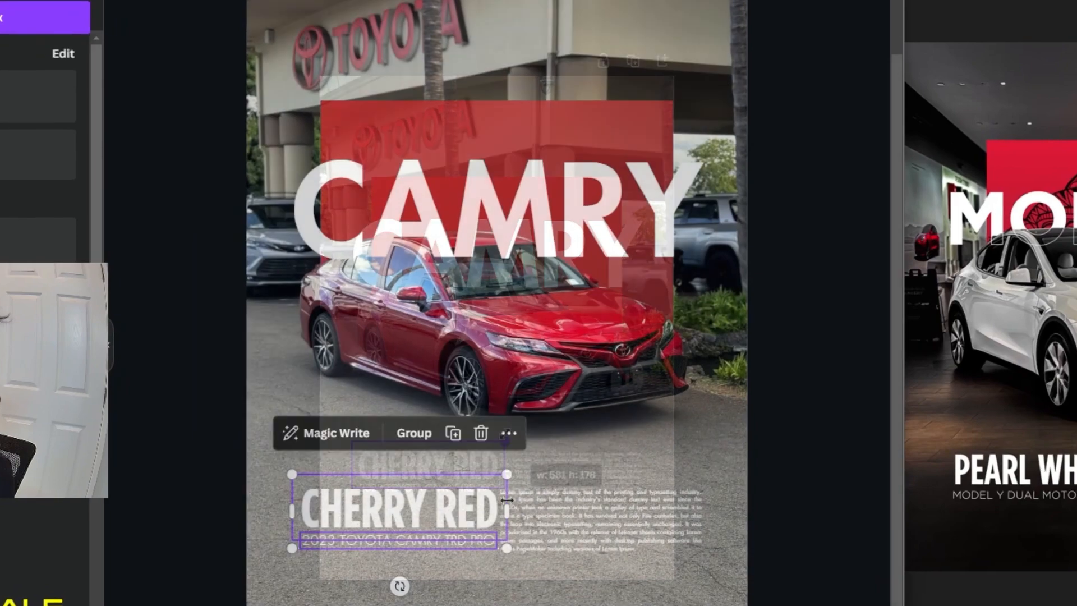
left_click_drag(499, 480, 500, 477)
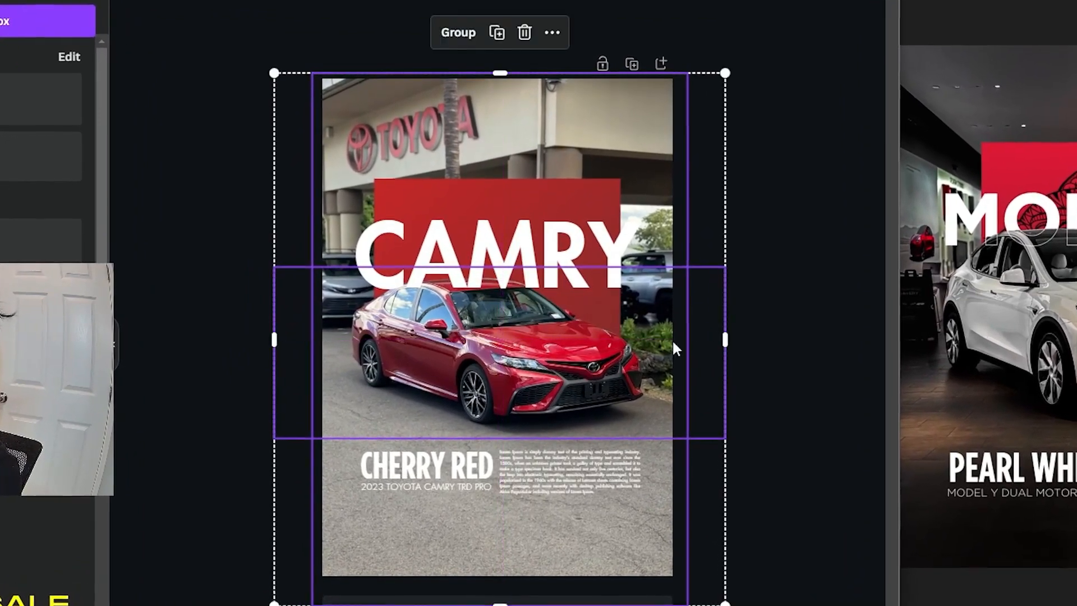
Move the "CHERRY RED" heading, subtitle and paragraph together further down, keeping them centered beneath the car.
left_click(798, 304)
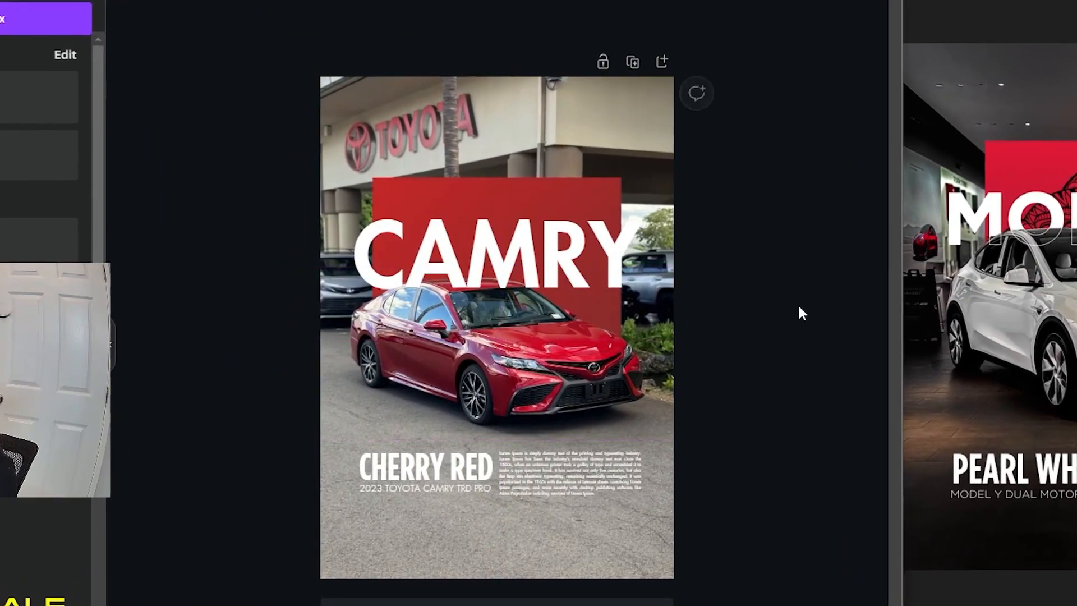
left_click(581, 391)
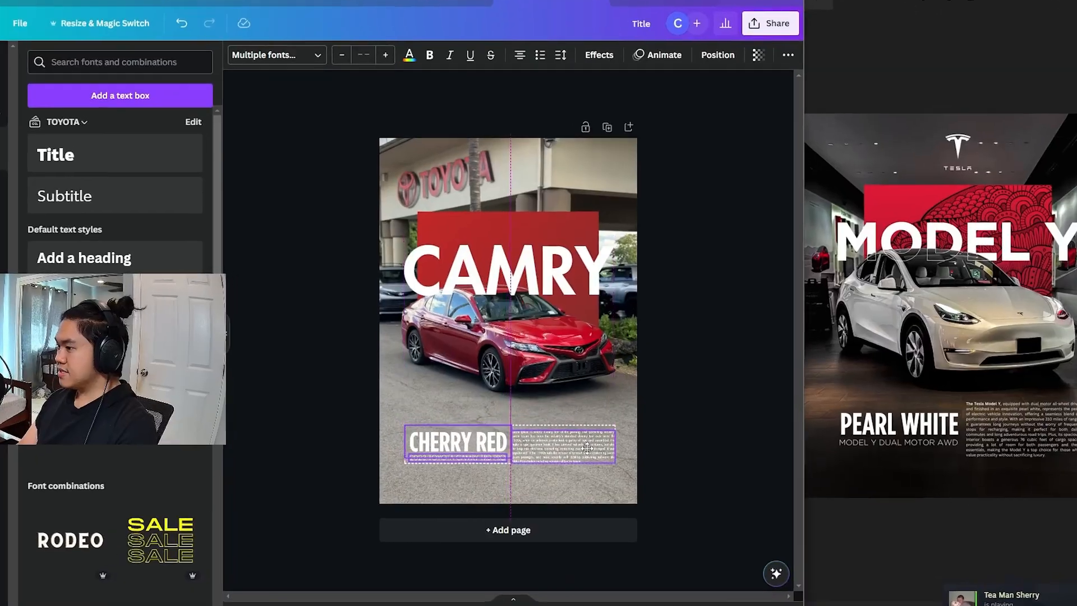
left_click_drag(583, 431, 583, 455)
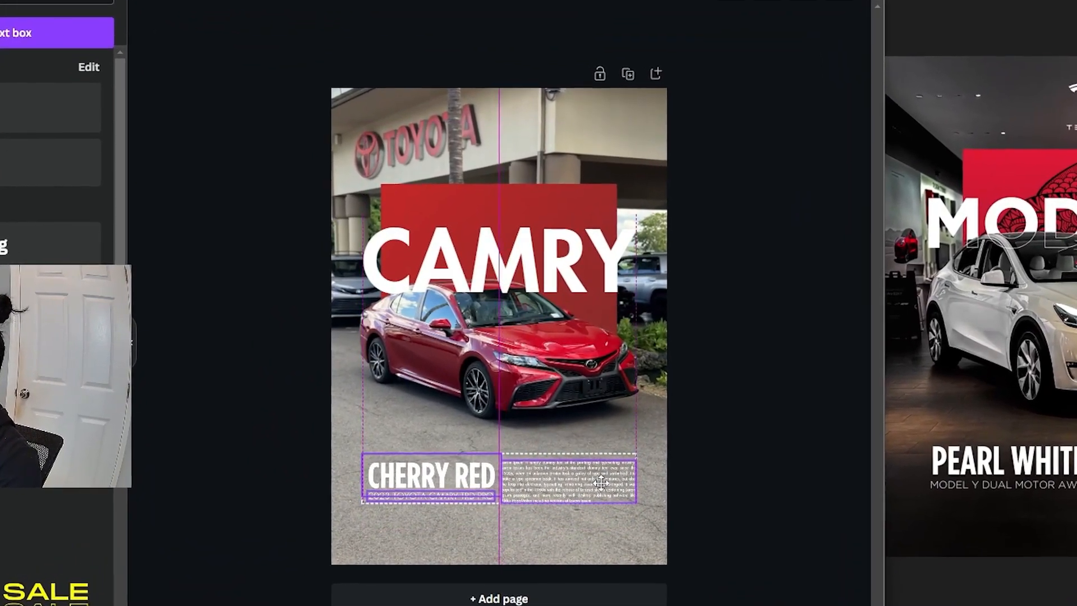
left_click_drag(603, 485, 604, 489)
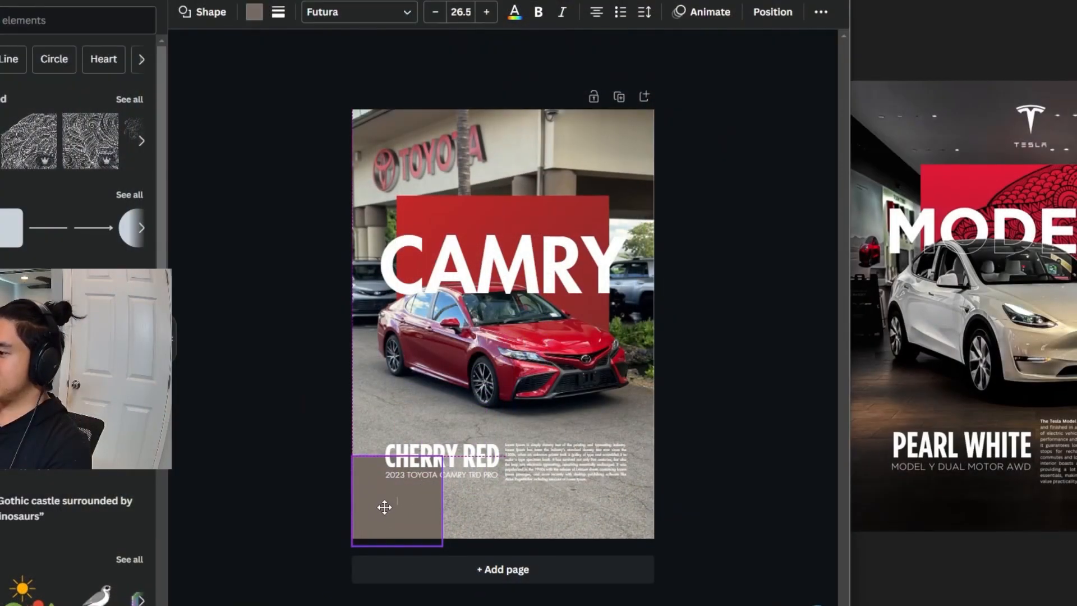
Stretch the grey-brown square across the full width of the poster's lower half and move its layer behind the car cutout.
left_click(382, 505)
left_click_drag(443, 450, 661, 337)
right_click(614, 426)
mouse_move(620, 387)
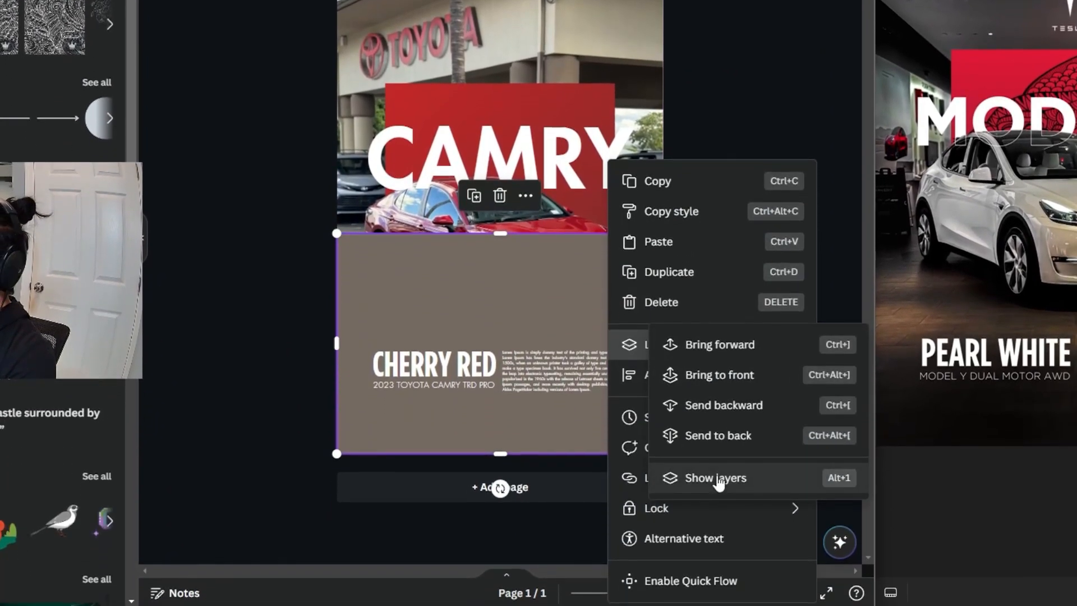
left_click(717, 477)
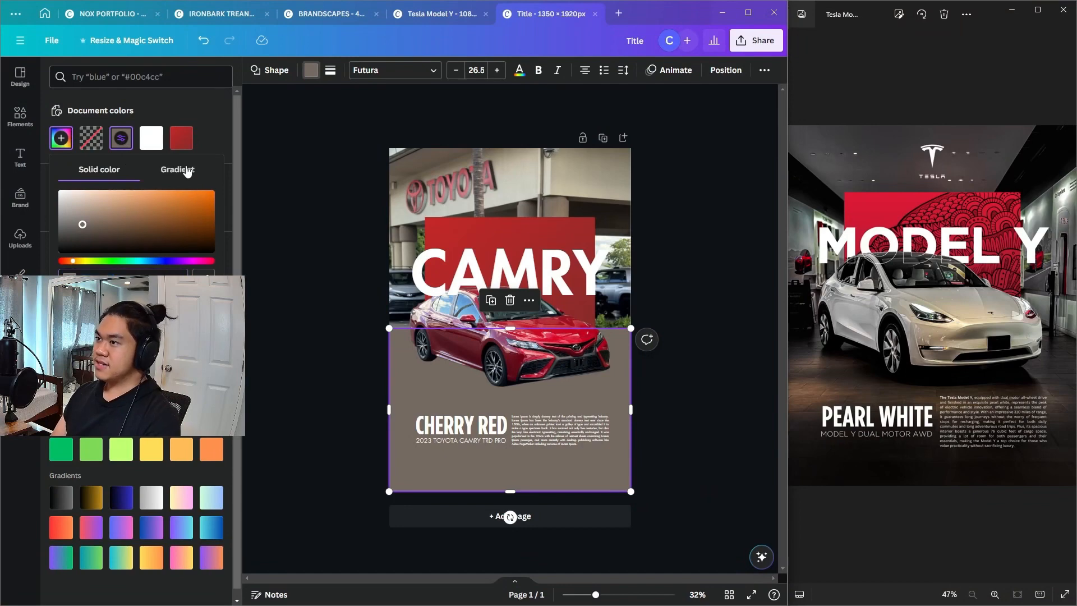
Fill the lower rectangle with a vertical gradient from transparent to black, with the black at the poster's lower edge.
left_click(188, 172)
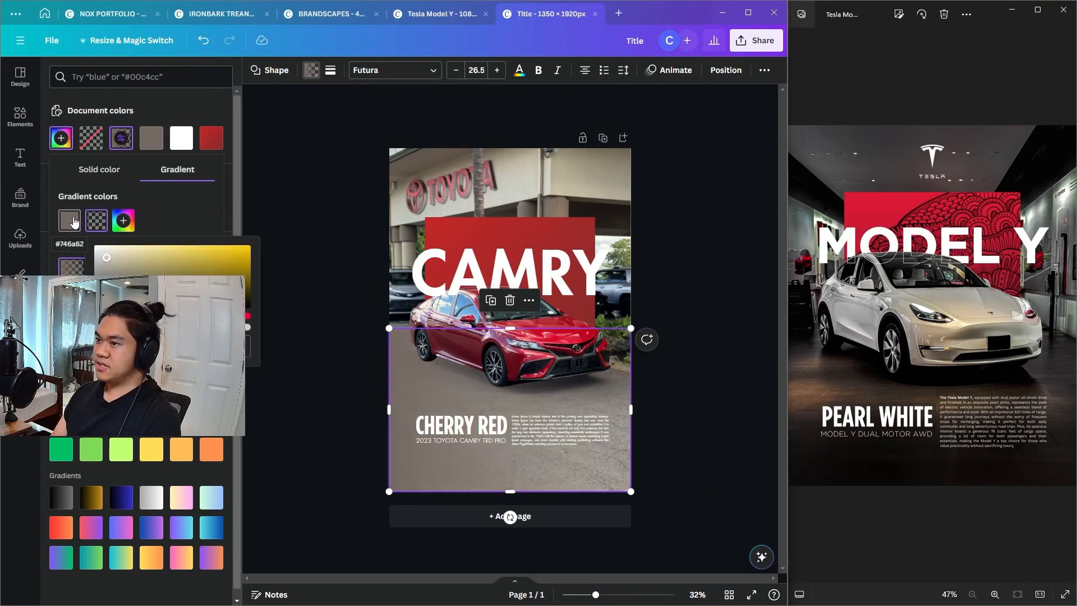
left_click(184, 208)
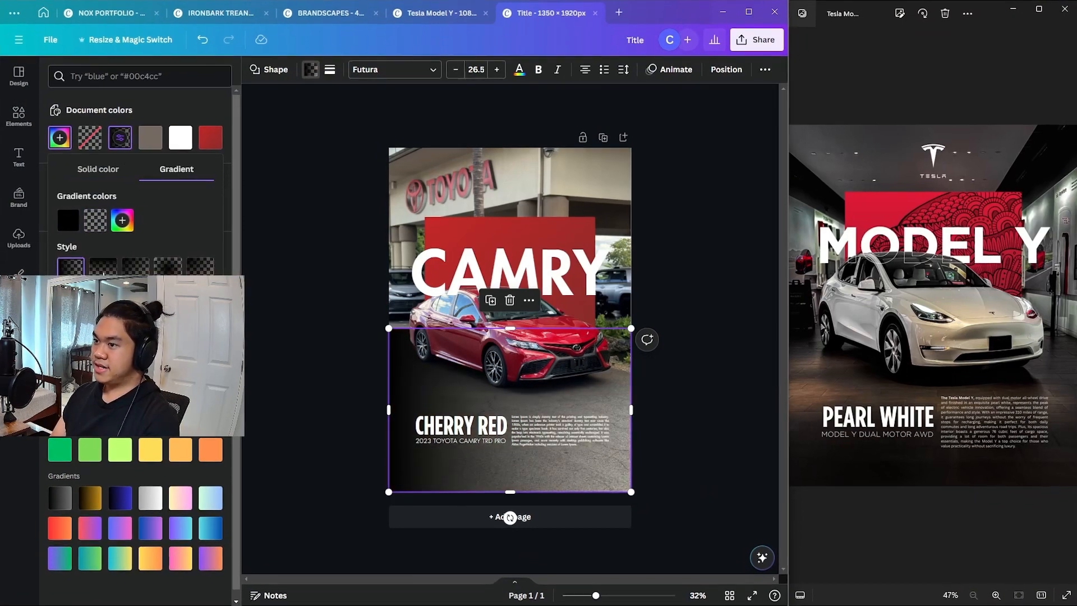
left_click(104, 266)
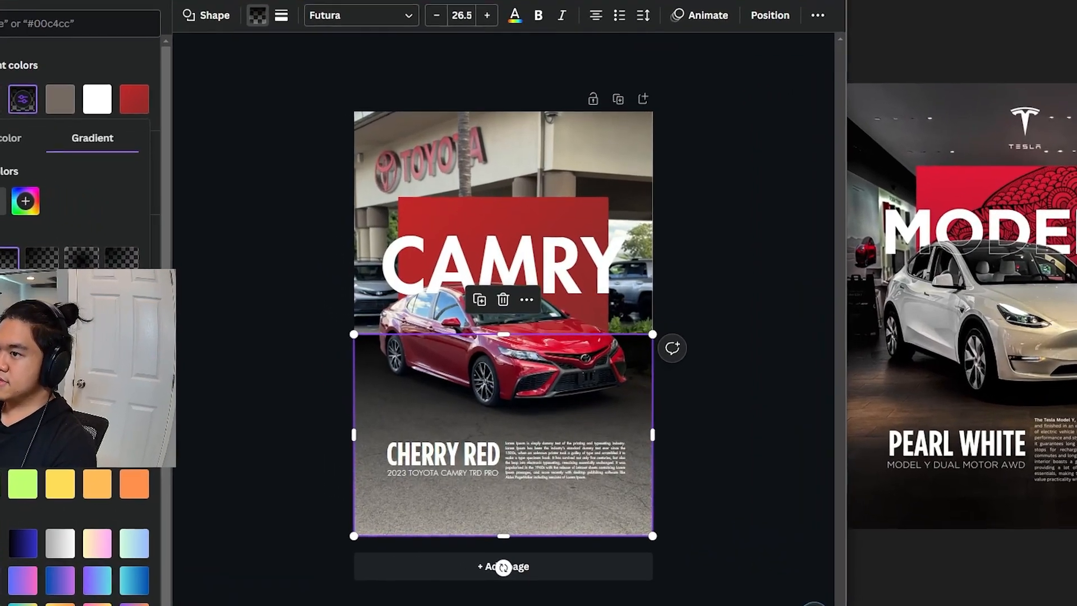
left_click(237, 171)
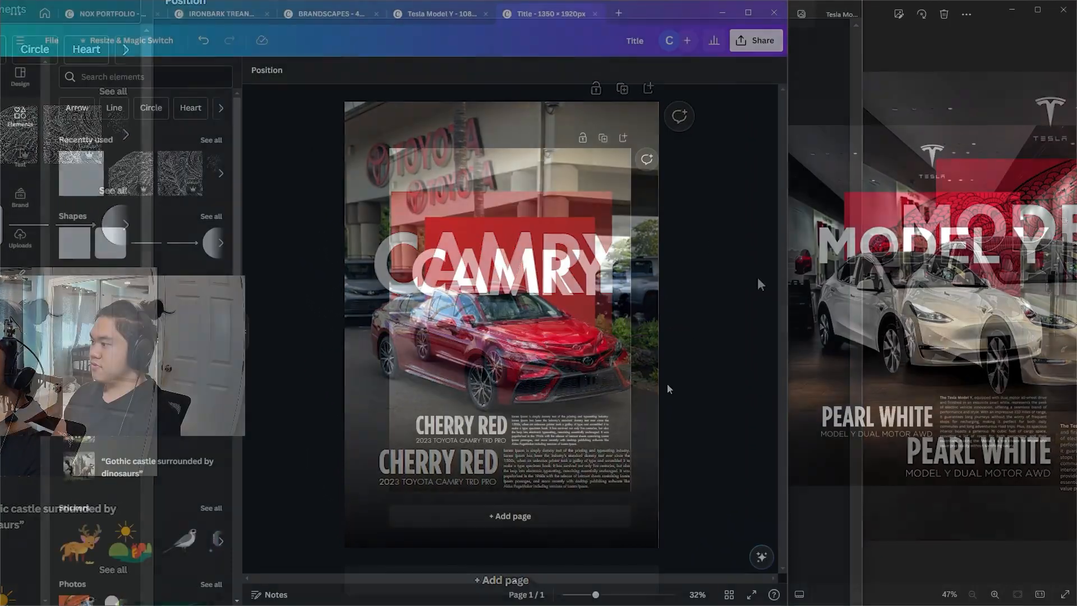
Widen the black gradient rectangle so it extends slightly beyond the poster's side edge.
scroll(666, 386, "up", 3)
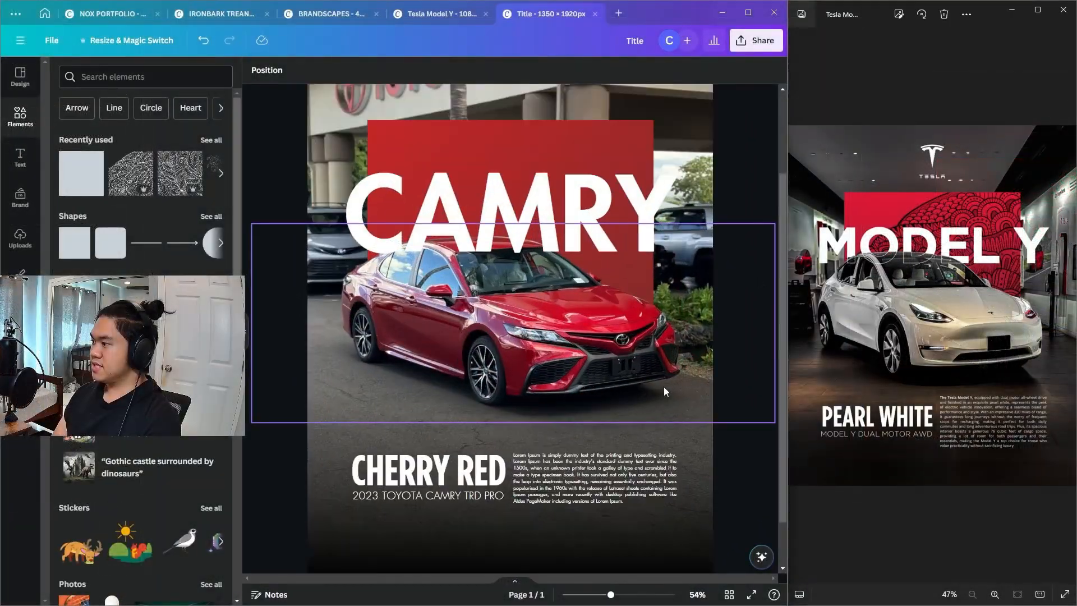
scroll(667, 386, "down", 1)
left_click(673, 388)
left_click_drag(717, 392, 723, 392)
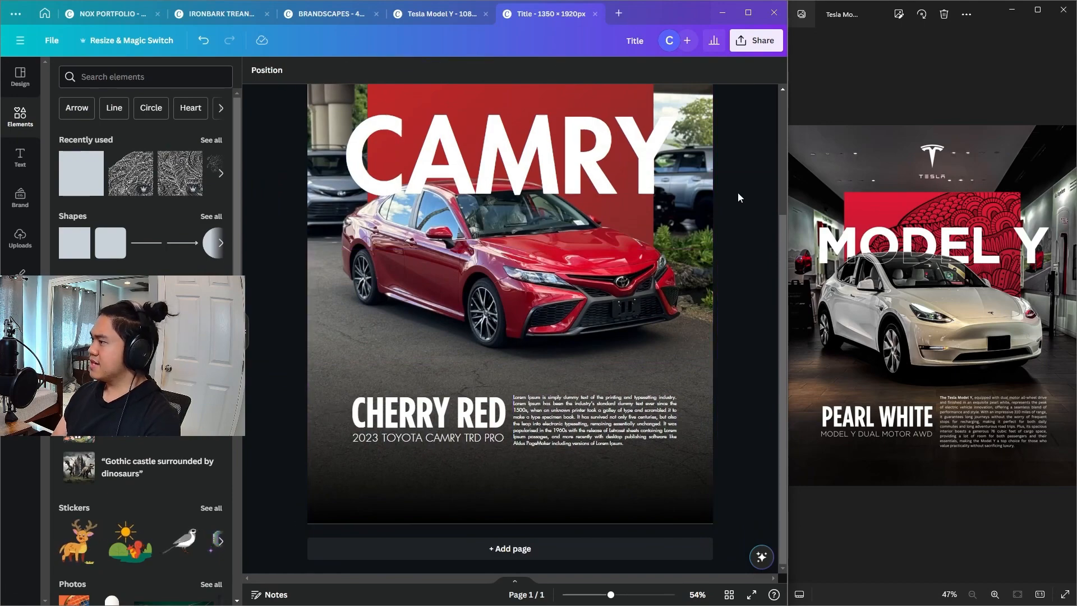
scroll(735, 531, "up", 5)
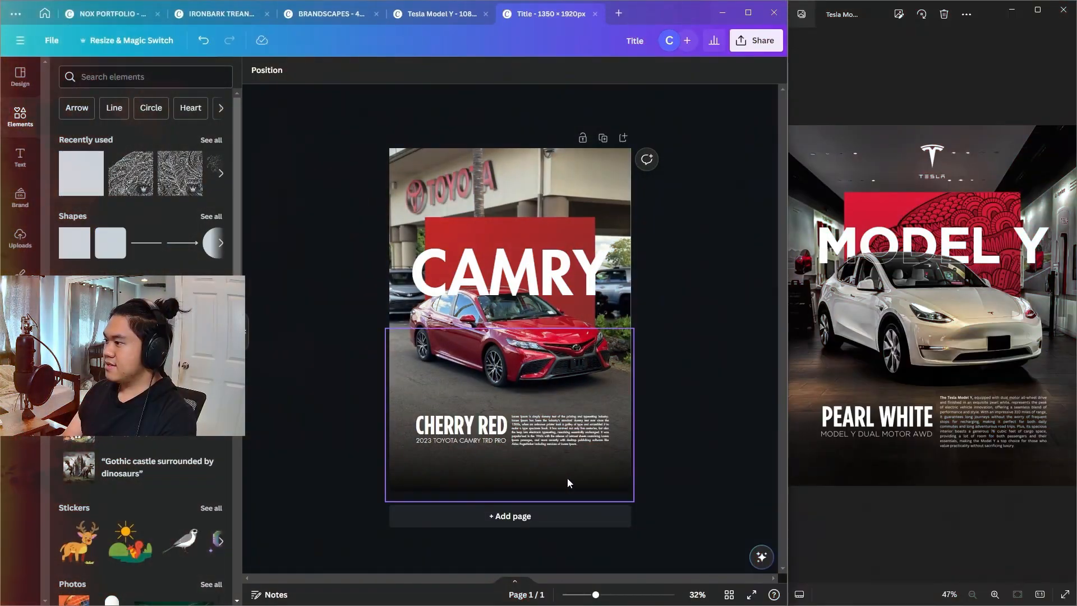
Raise the upper edge of the black gradient rectangle slightly and set its transparency to 83.
left_click(568, 478)
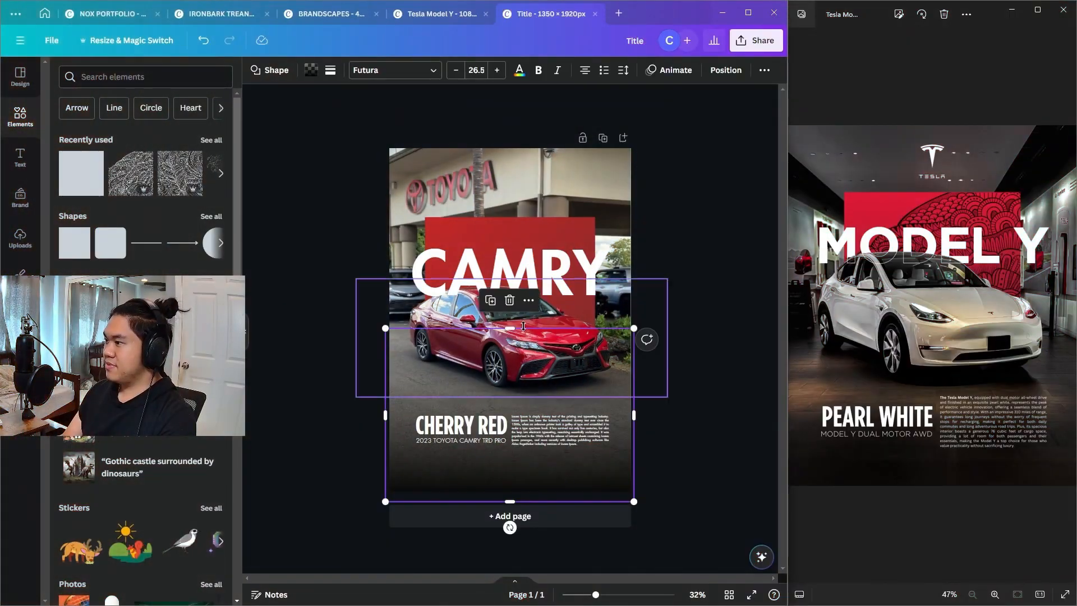
mouse_move(509, 330)
left_mouse_down()
mouse_move(522, 269)
mouse_move(521, 324)
left_mouse_up()
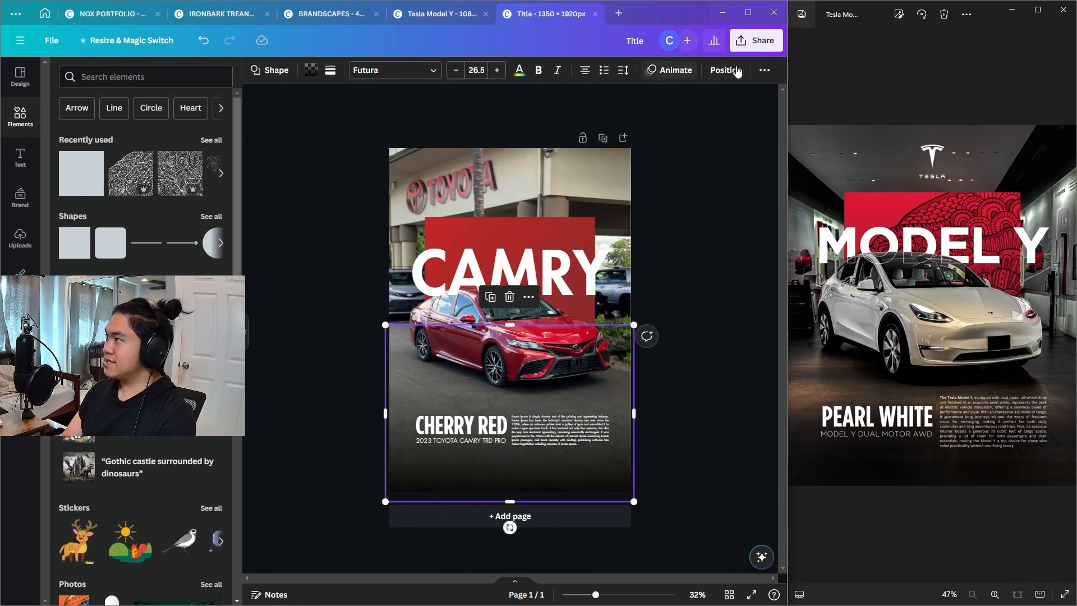
left_click(720, 98)
mouse_move(758, 125)
left_mouse_down()
mouse_move(729, 125)
mouse_move(746, 126)
left_mouse_up()
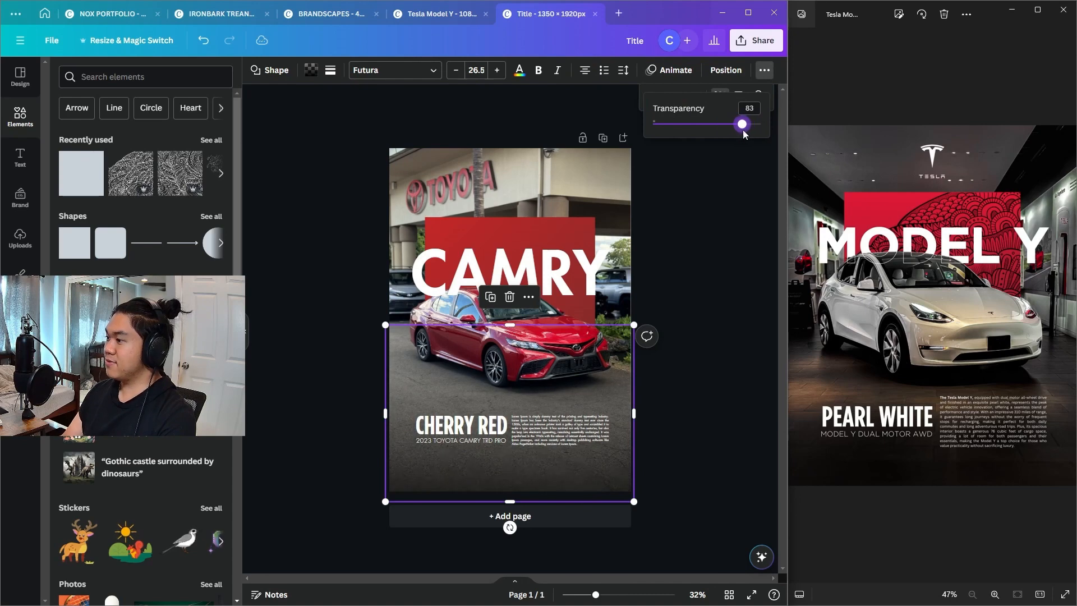
left_click(748, 267)
Place a copy of the gradient rectangle over the poster's upper half and reverse its gradient so black is uppermost.
left_click(558, 411)
left_click_drag(559, 412, 538, 218)
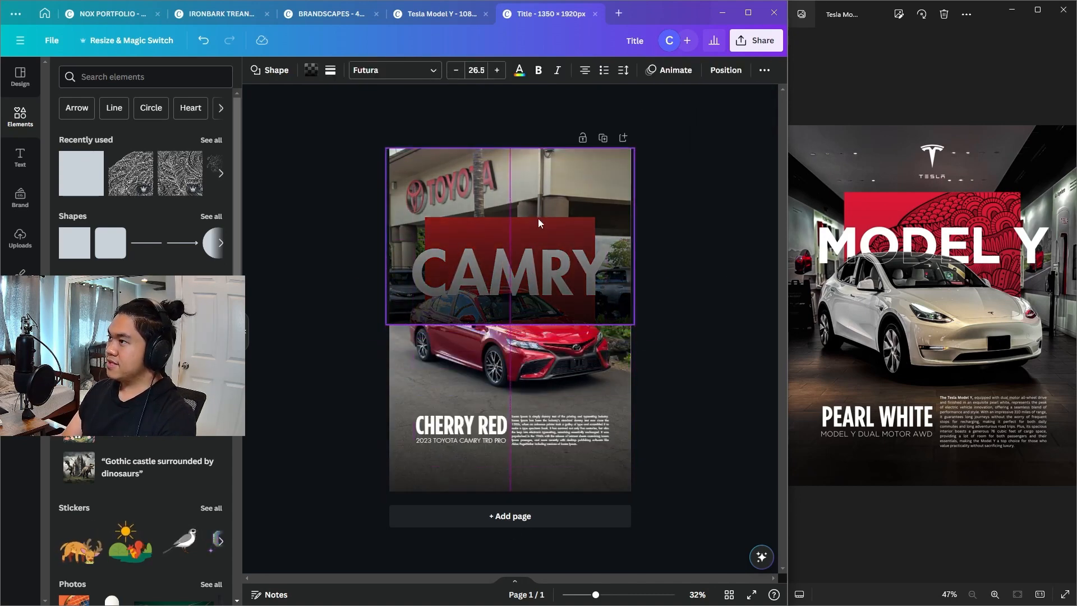
left_click(311, 71)
left_click_drag(59, 213, 59, 214)
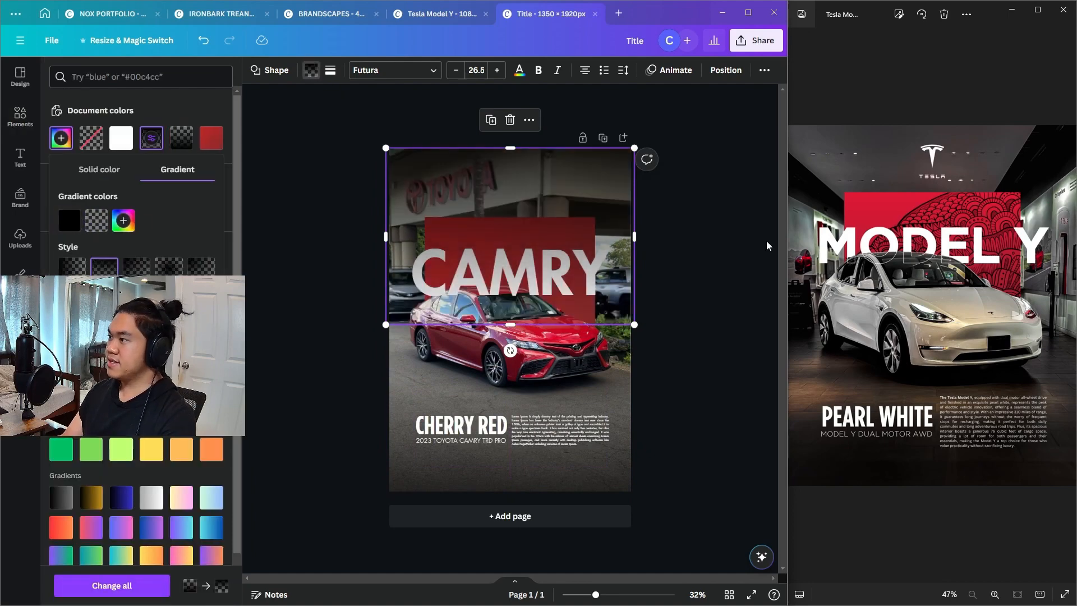
left_click(757, 242)
left_click_drag(562, 205, 562, 200)
Move the upper gradient's layer behind the "CAMRY" title and the red rectangle.
right_click(562, 200)
mouse_move(649, 338)
left_click(697, 439)
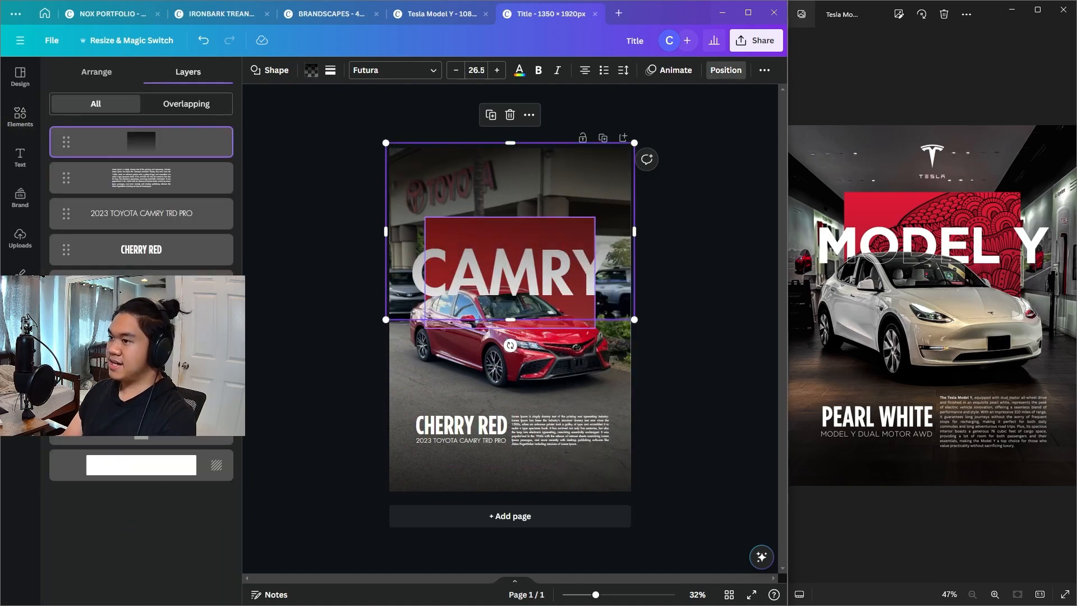
left_click_drag(59, 146, 63, 375)
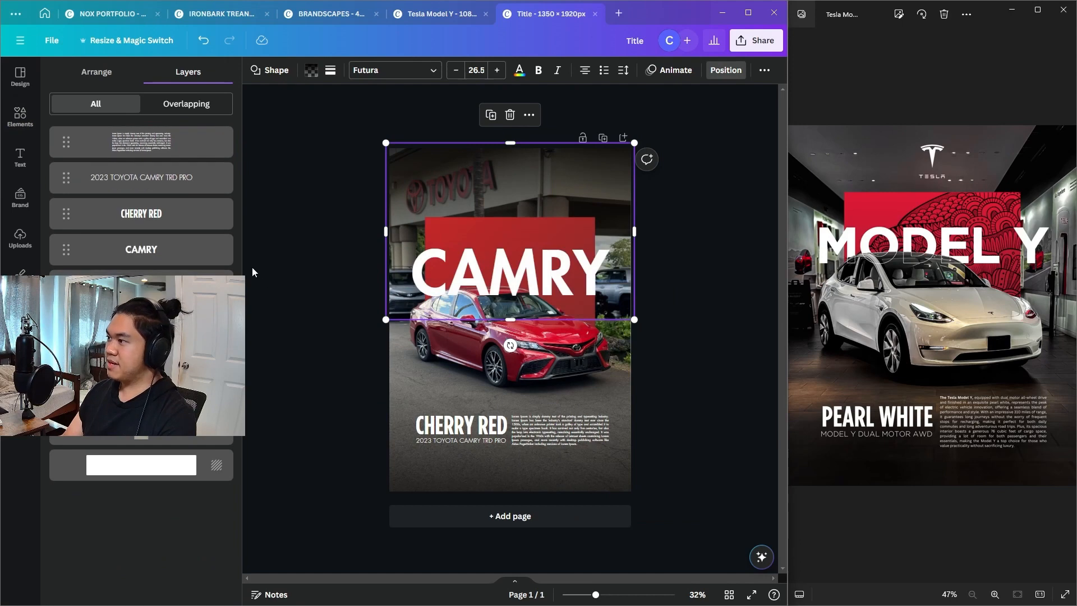
left_click(252, 268)
Increase the brightness of the car cutout slightly in the photo adjustments.
left_click(600, 174)
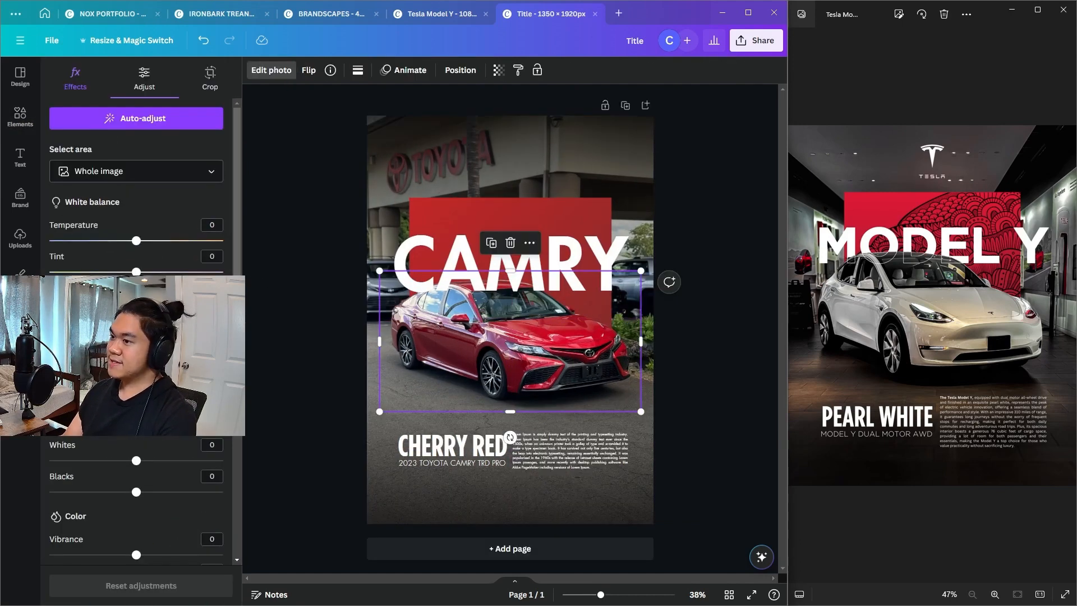
left_click_drag(136, 335, 145, 334)
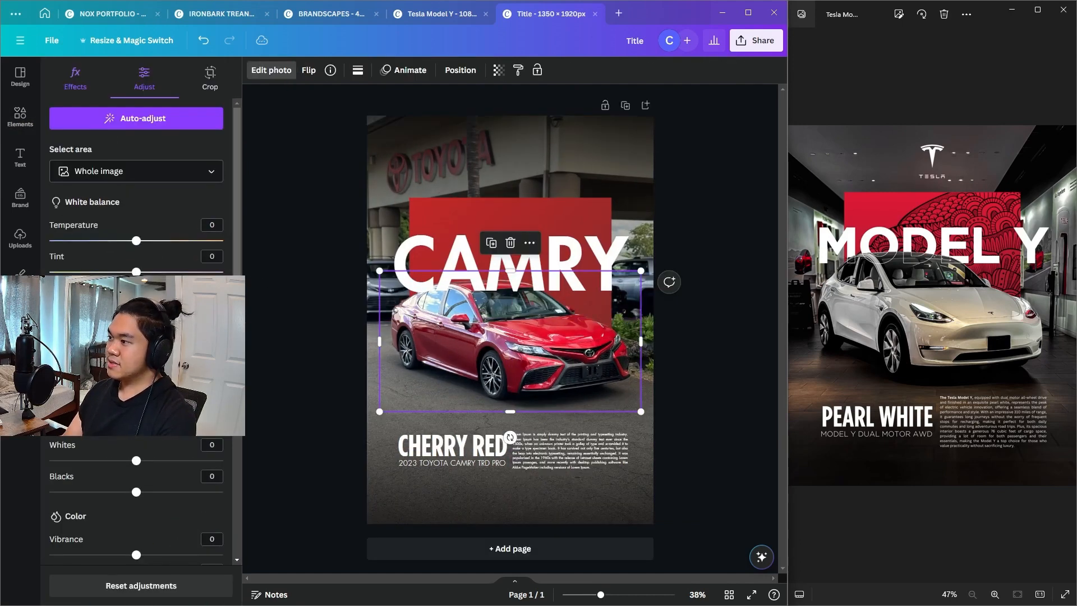